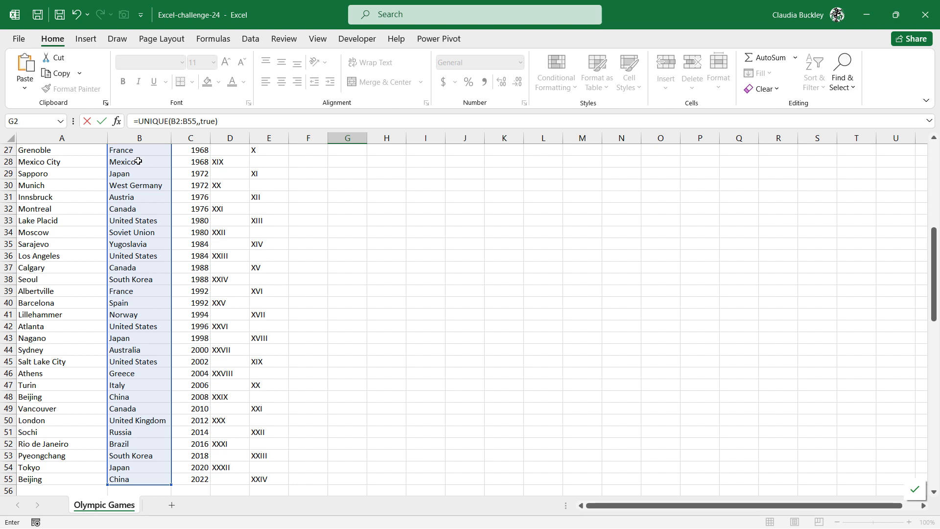
# Step: Commit =UNIQUE(B2:B55,,TRUE) in G2 to list the countries that occur exactly once, and fit column G to its contents
pyautogui.scroll(9, 139, 161)
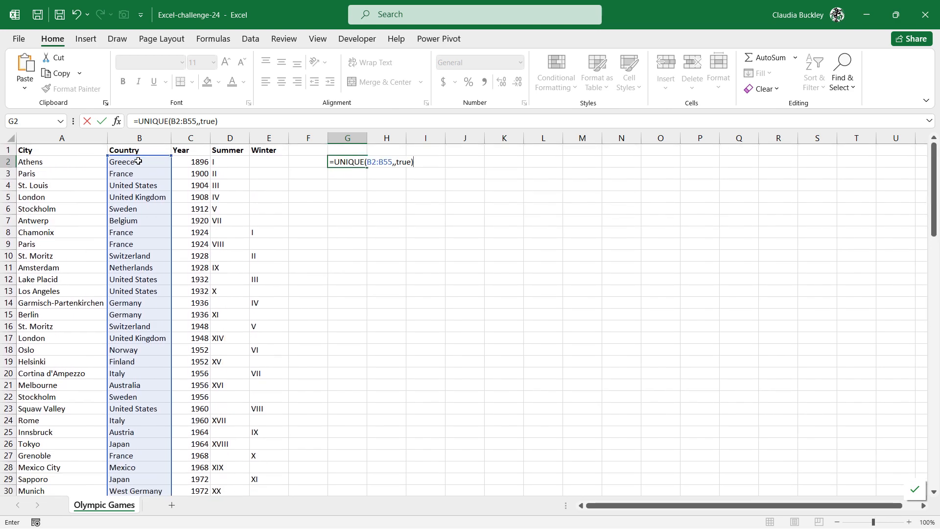
pyautogui.press('Return')
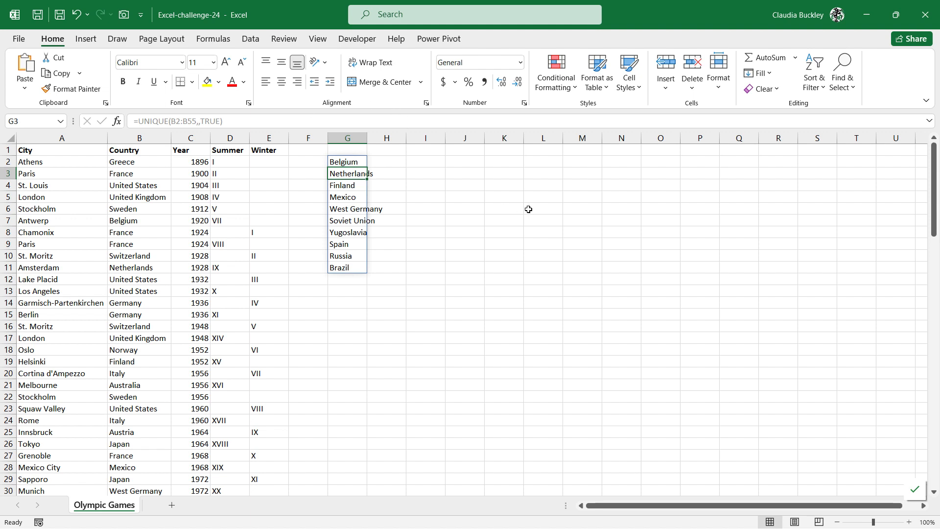
pyautogui.click(472, 159)
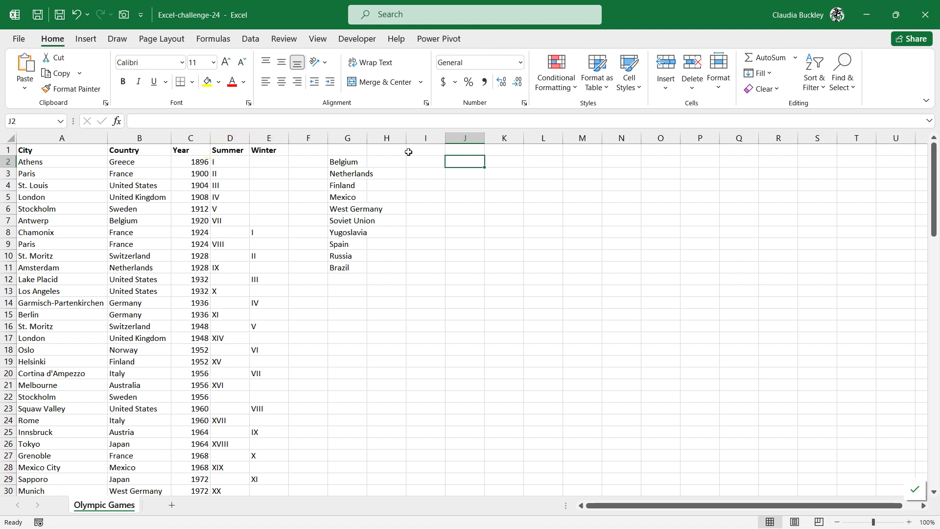
pyautogui.doubleClick(367, 137)
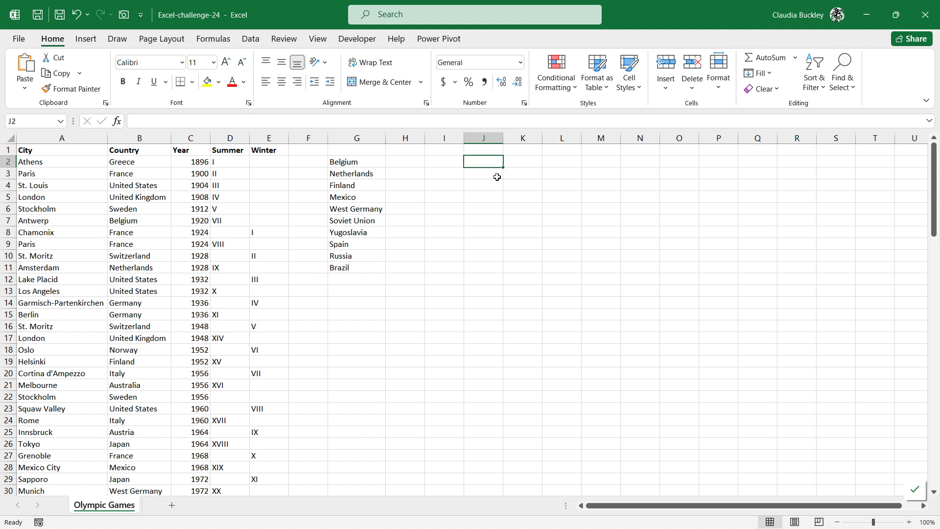
# Step: Start an XLOOKUP formula in J2 with the spilled country list G2# as the lookup value
pyautogui.write('=')
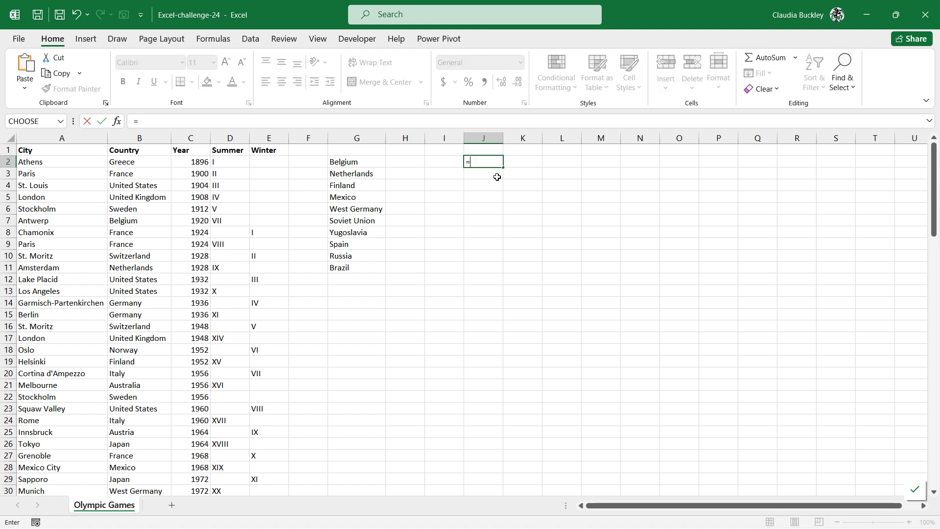
pyautogui.write('xlook')
pyautogui.press('Tab')
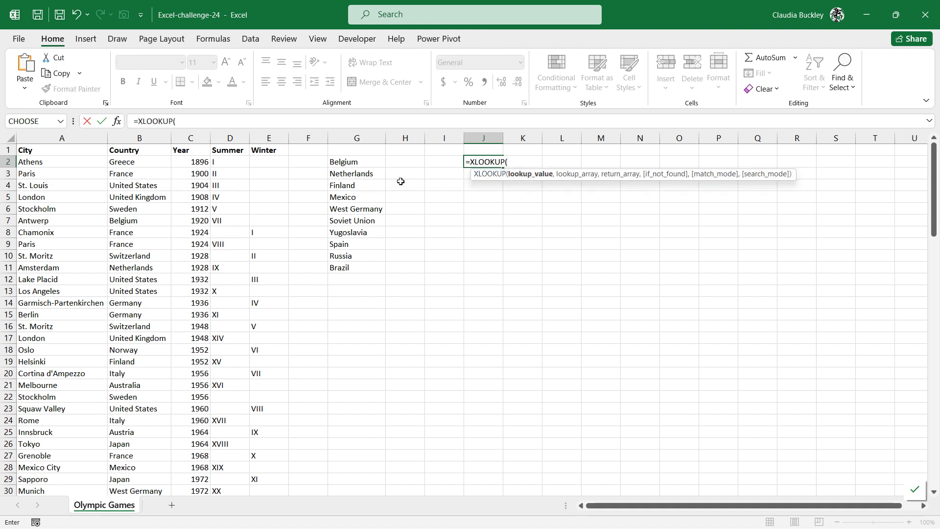
pyautogui.click(359, 161)
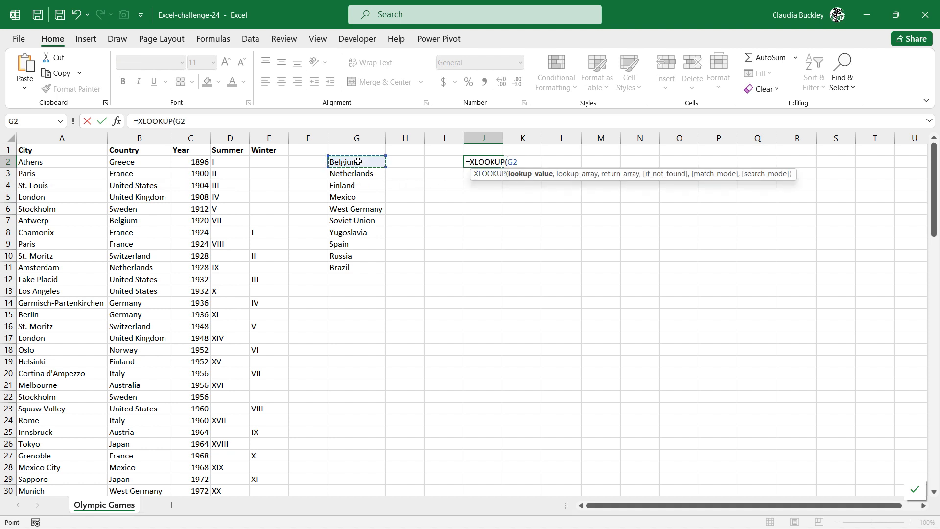
pyautogui.write('#')
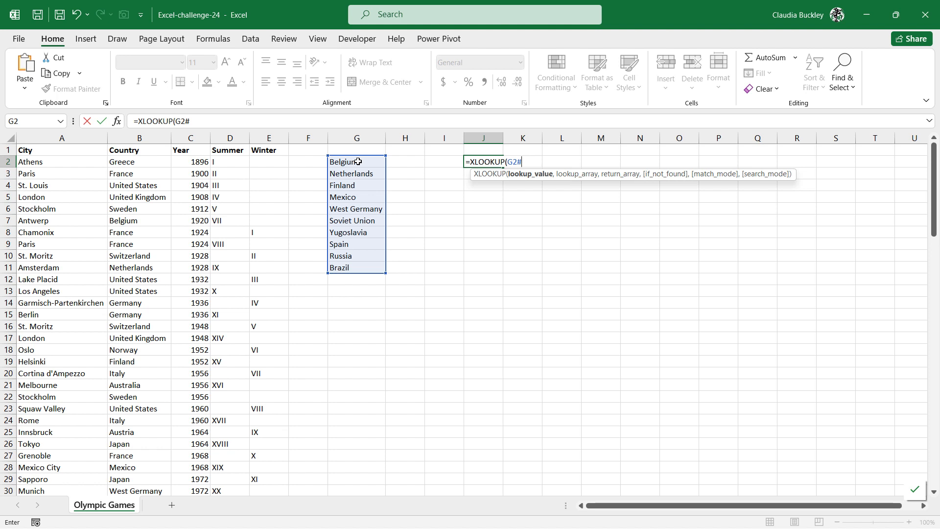
pyautogui.write(',')
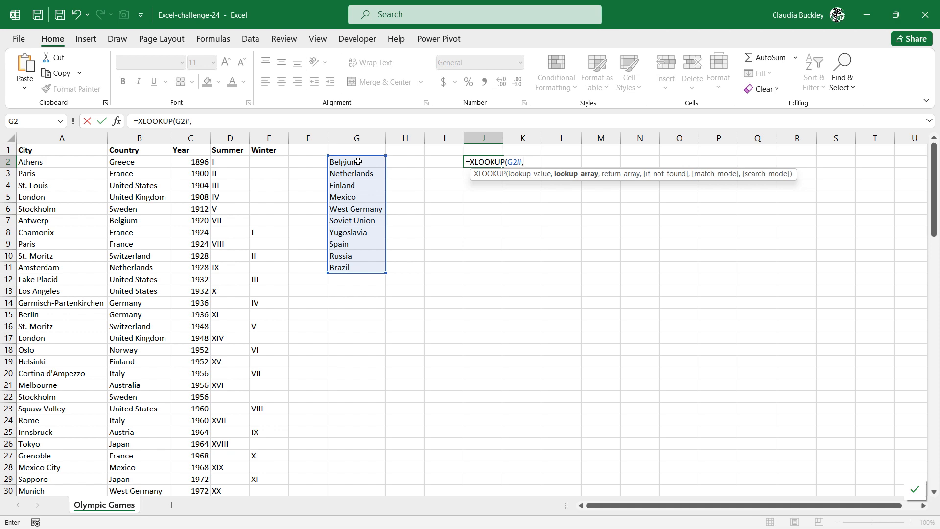
# Step: Complete the XLOOKUP formula with B2:B55 as the lookup array and A2:E55 as the return array
pyautogui.click(132, 162)
pyautogui.hotkey('ctrl', 'shift', 'Down')
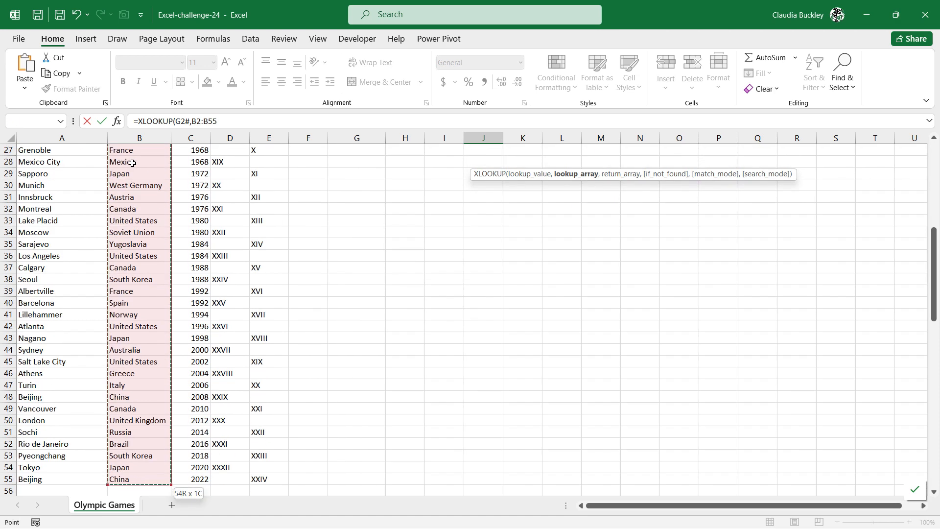
pyautogui.write(',')
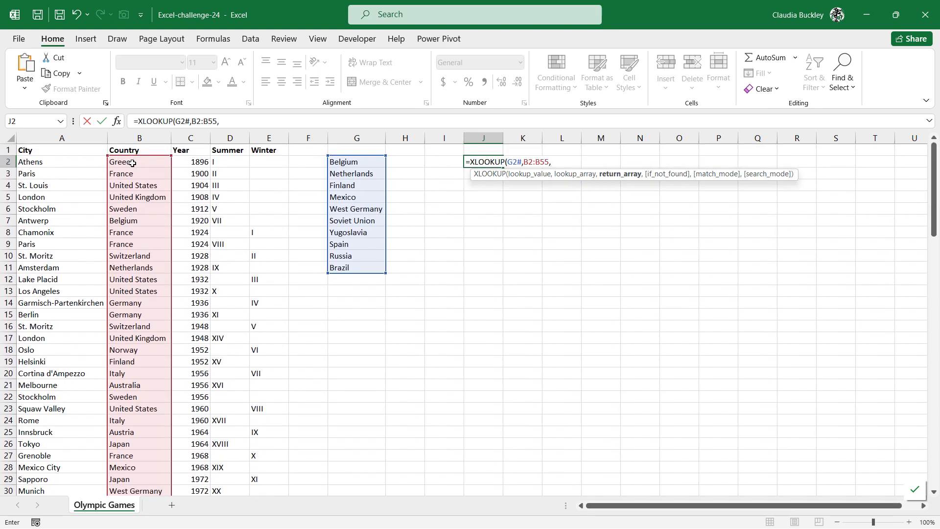
pyautogui.click(36, 160)
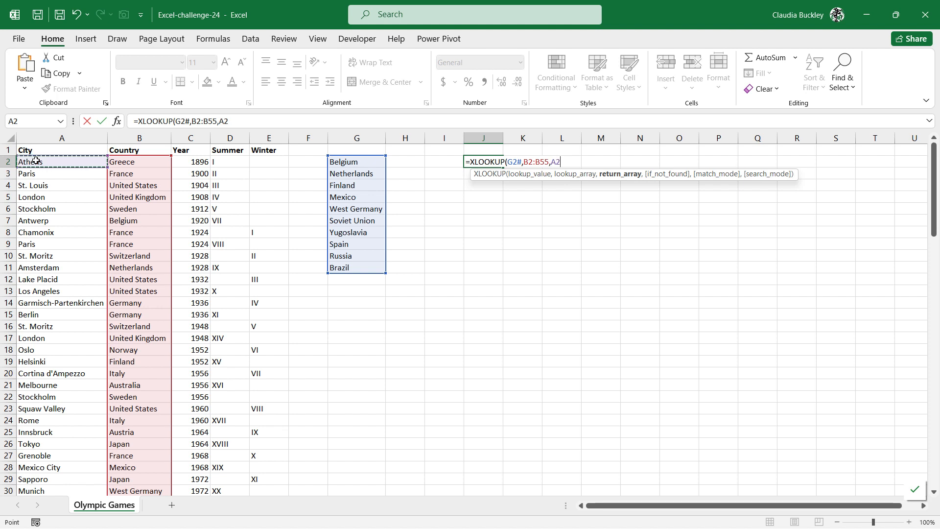
pyautogui.moveTo(36, 160); pyautogui.dragTo(251, 416)
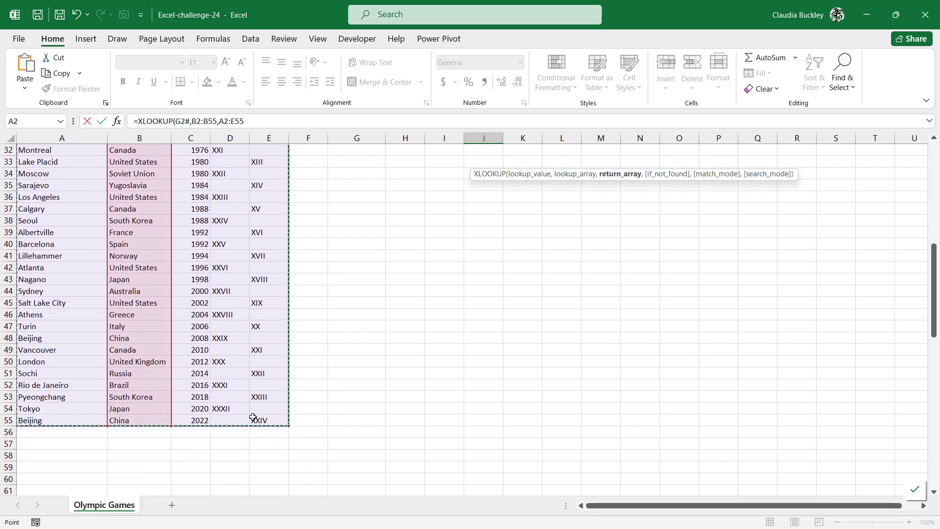
pyautogui.write(')')
pyautogui.press('Return')
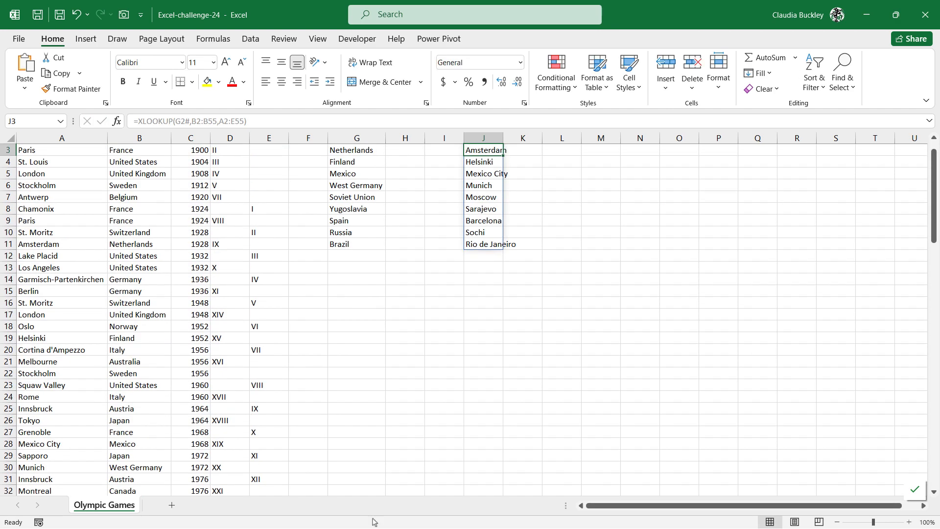
pyautogui.scroll(1, 519, 313)
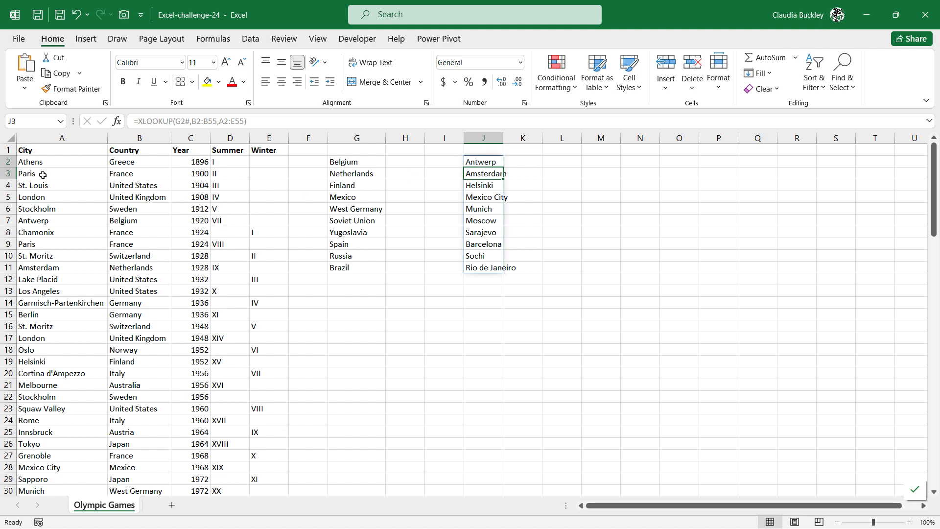
# Step: Review the lookup array and return array arguments of the XLOOKUP formula in J2
pyautogui.click(494, 164)
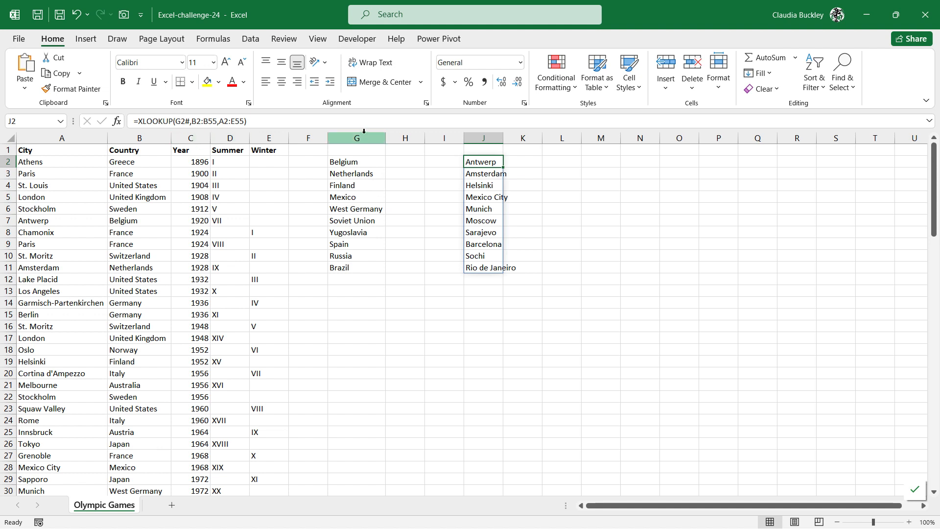
pyautogui.click(218, 121)
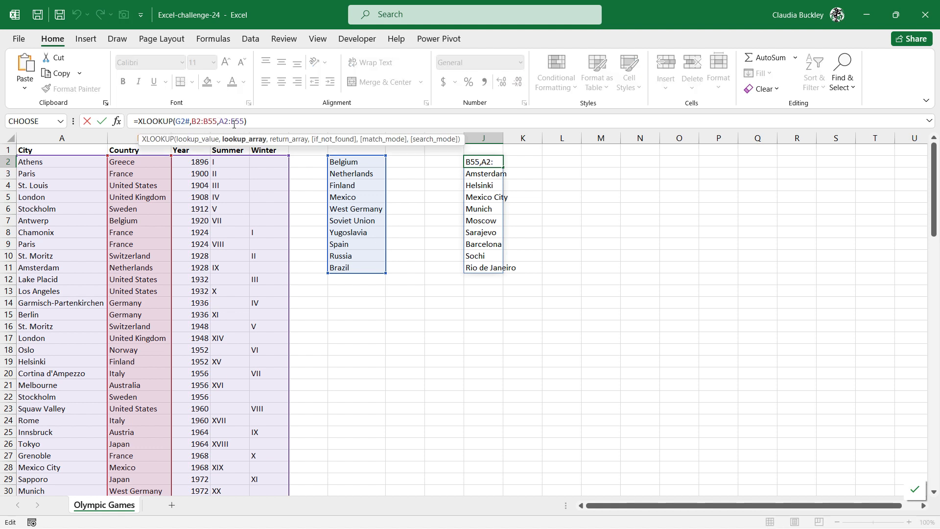
pyautogui.click(235, 122)
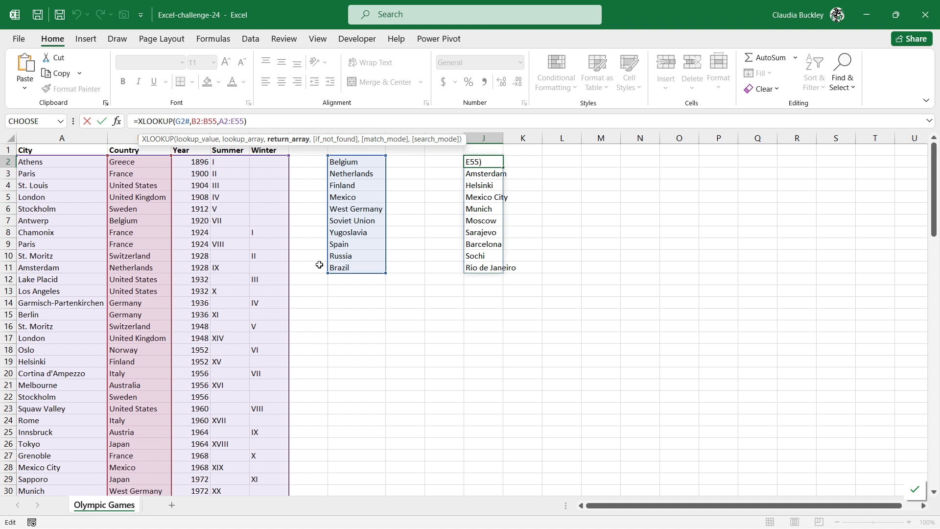
pyautogui.hotkey('ctrl', 'Return')
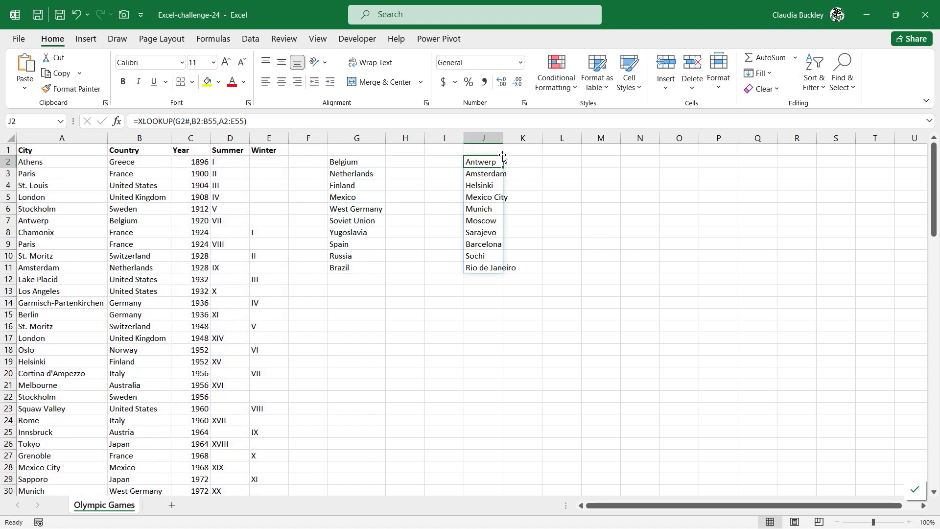
# Step: Change the XLOOKUP lookup value in J2 to the single cell G2 and fill the formula down to J11
pyautogui.click(192, 121)
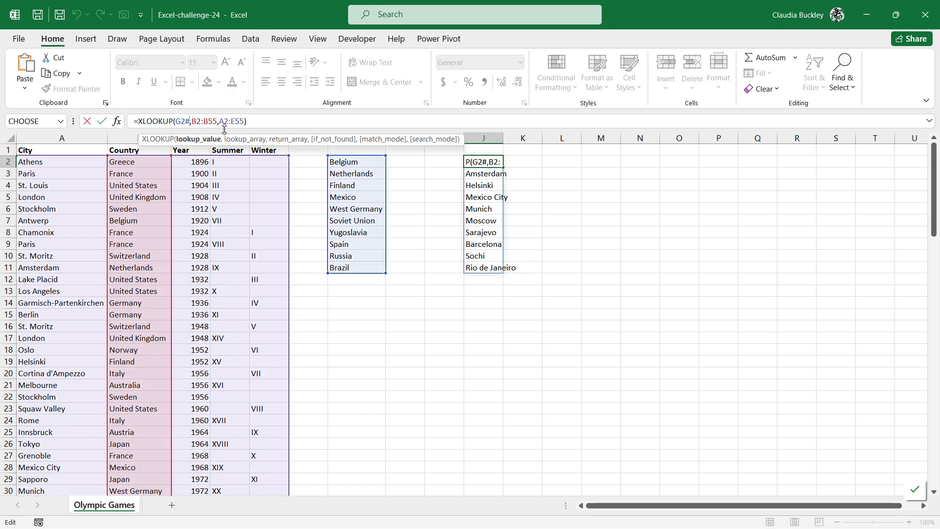
pyautogui.press('BackSpace')
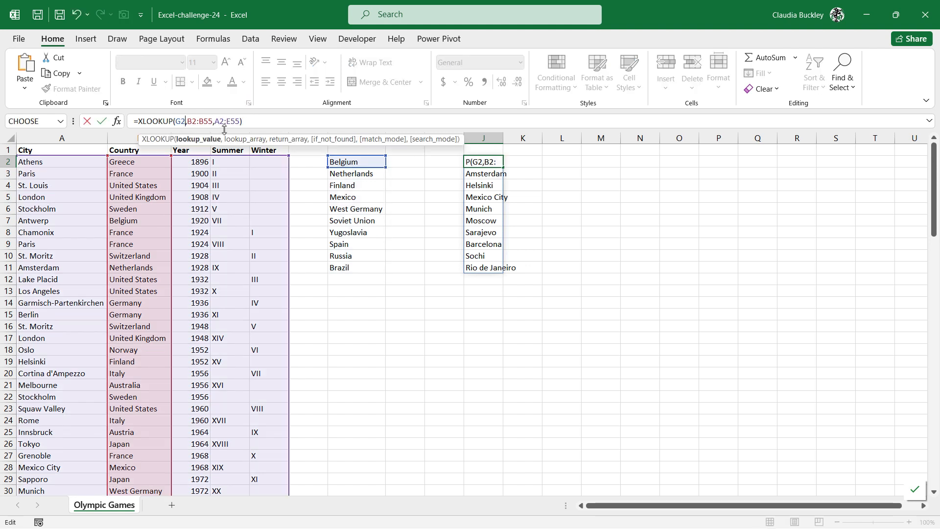
pyautogui.press('Return')
pyautogui.press('Up')
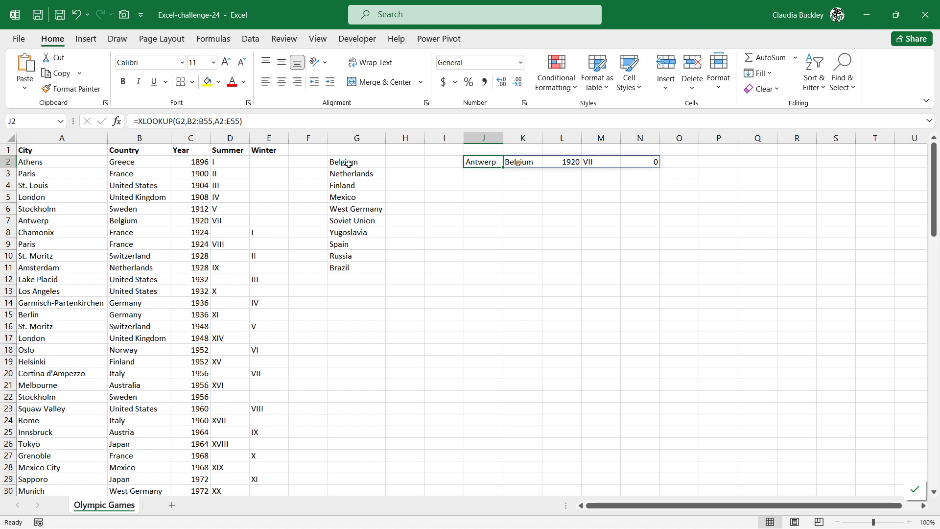
pyautogui.moveTo(504, 169); pyautogui.dragTo(489, 272)
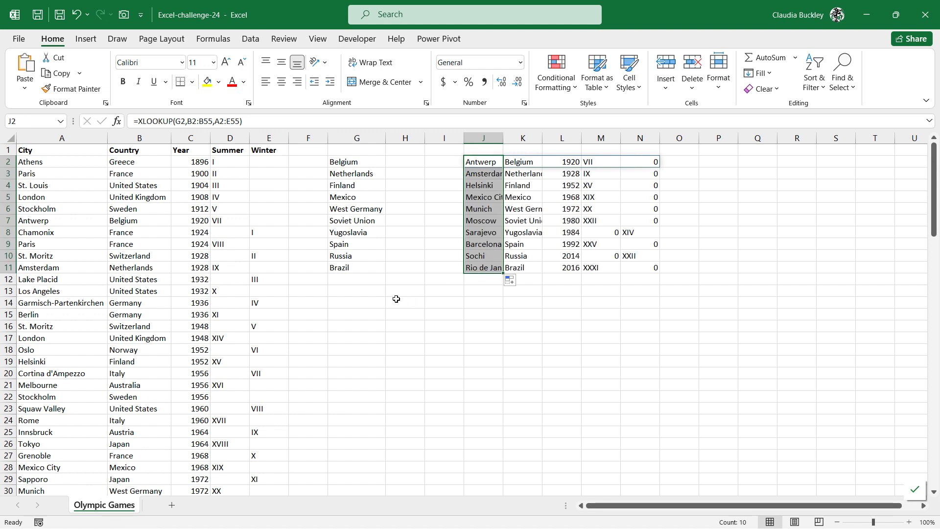
# Step: Wrap the XLOOKUP in J2 in FILTER with the include array {1,1,1,0,0} to drop the Summer and Winter columns, and fill down to J11
pyautogui.click(497, 163)
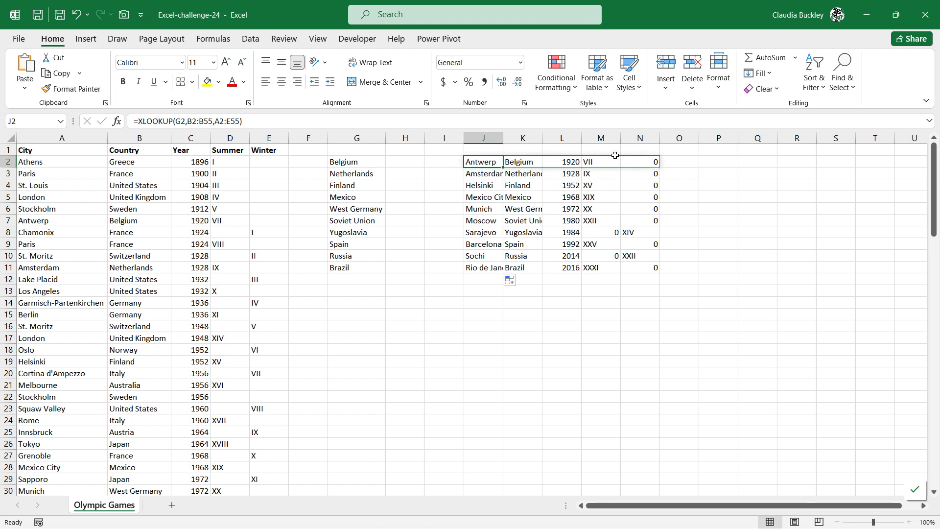
pyautogui.moveTo(239, 138); pyautogui.dragTo(279, 150)
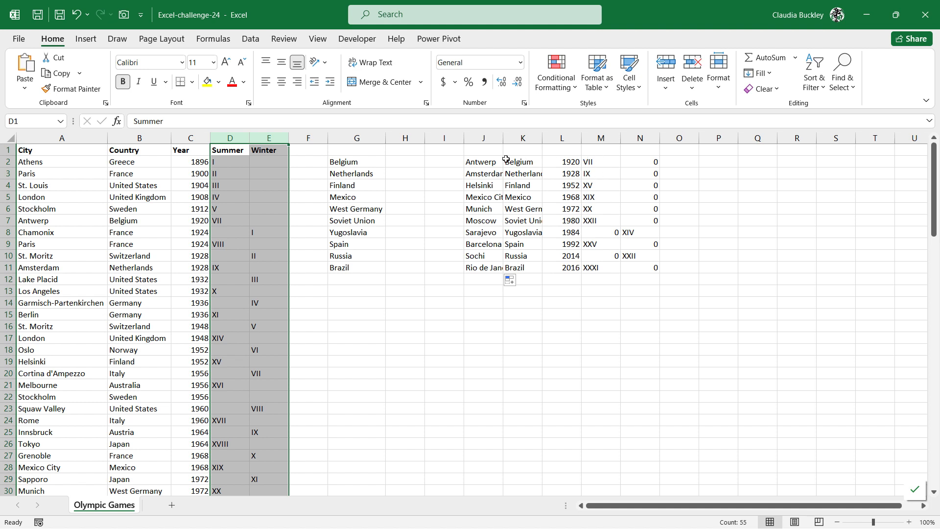
pyautogui.click(490, 165)
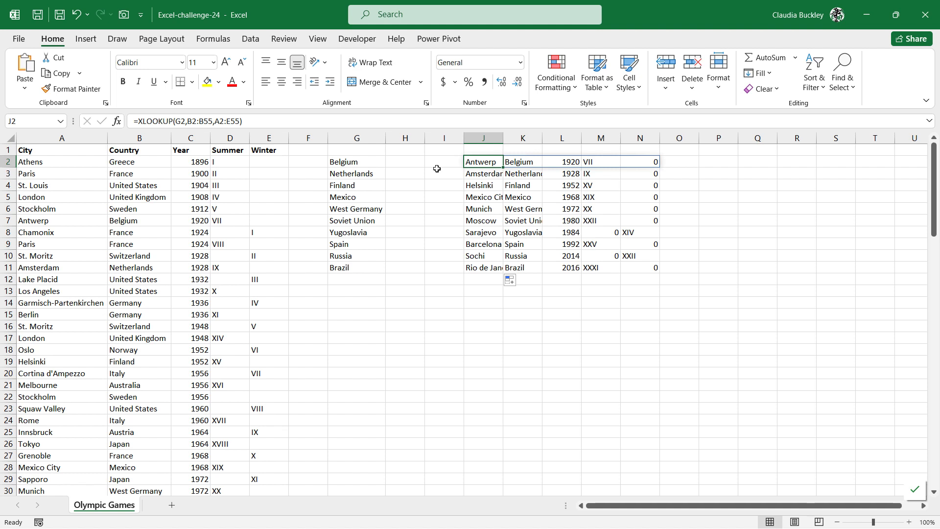
pyautogui.click(138, 121)
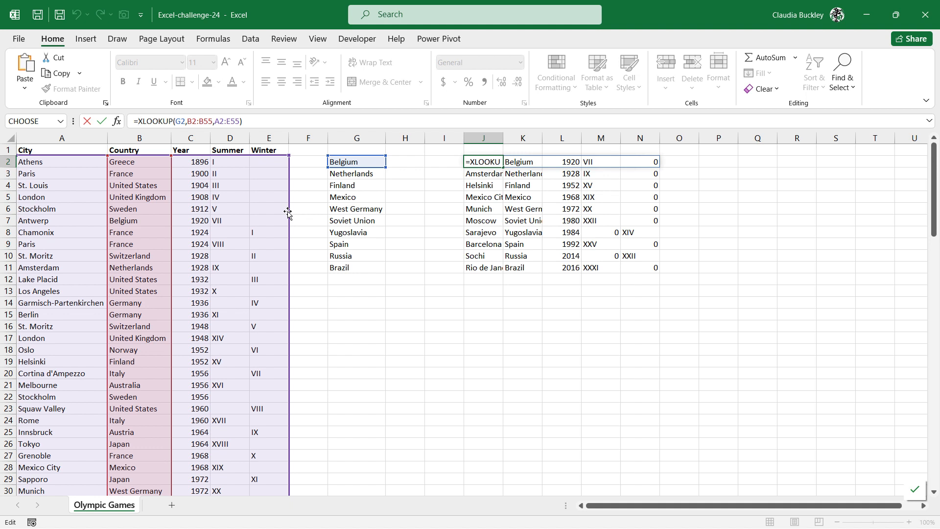
pyautogui.write('filter(')
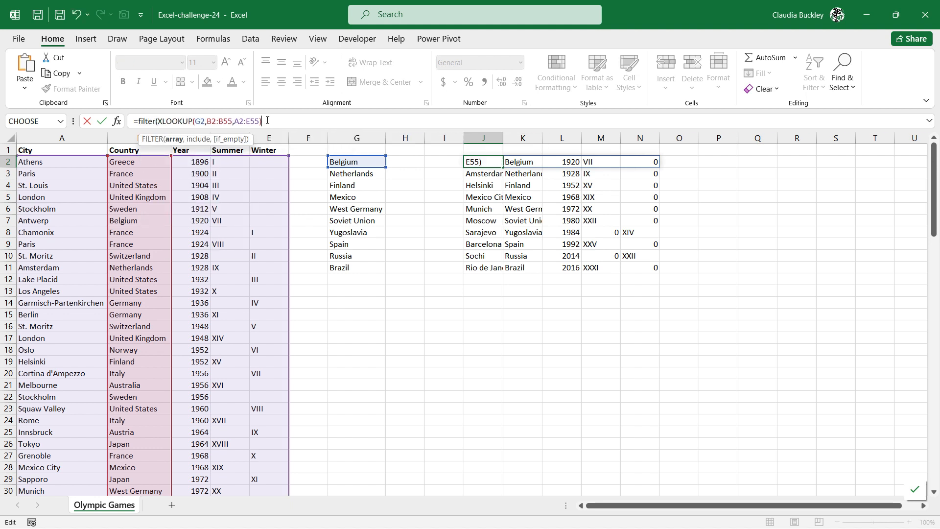
pyautogui.write(',{1,1,')
pyautogui.write('1,1,1')
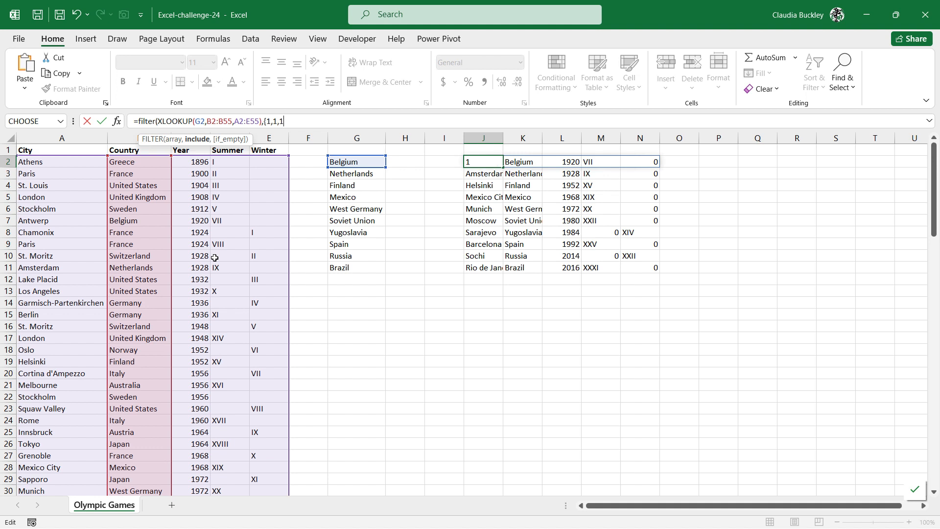
pyautogui.write(',0,0')
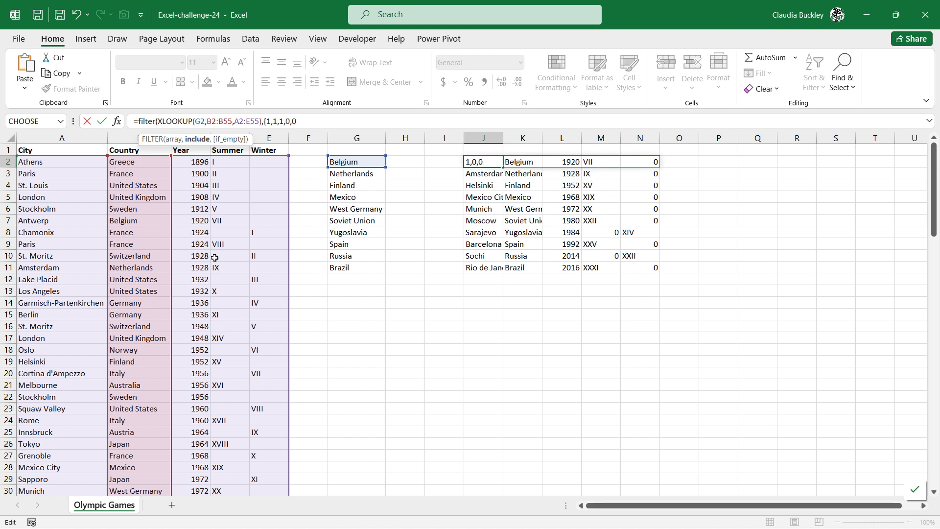
pyautogui.write('})')
pyautogui.press('Return')
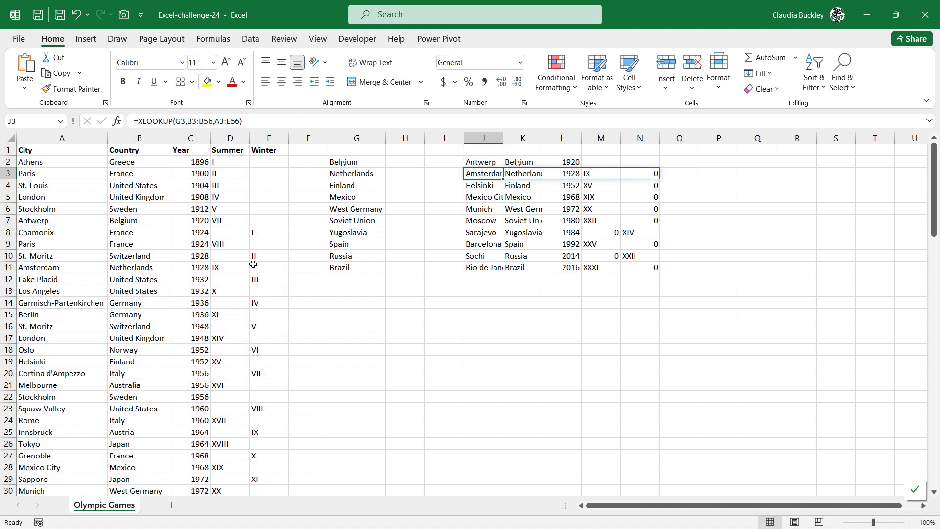
pyautogui.click(481, 163)
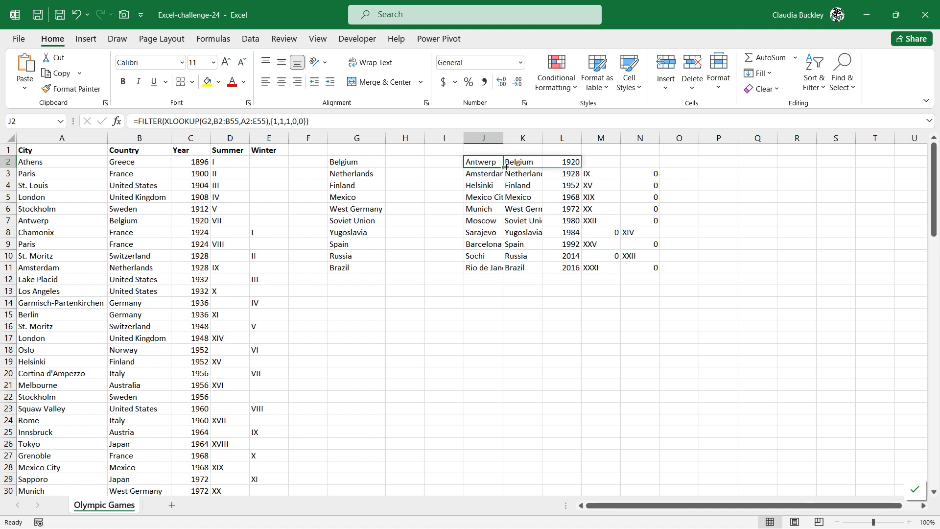
pyautogui.moveTo(503, 168); pyautogui.dragTo(498, 272)
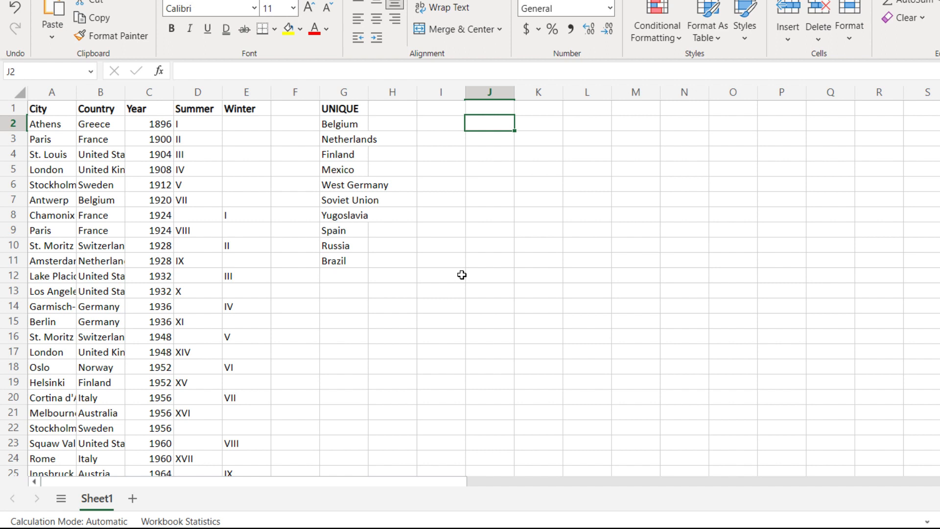
# Step: Enter an XLOOKUP in J2 with lookup value G2, lookup array B2:B55 and return array A2:E55
pyautogui.write('=x')
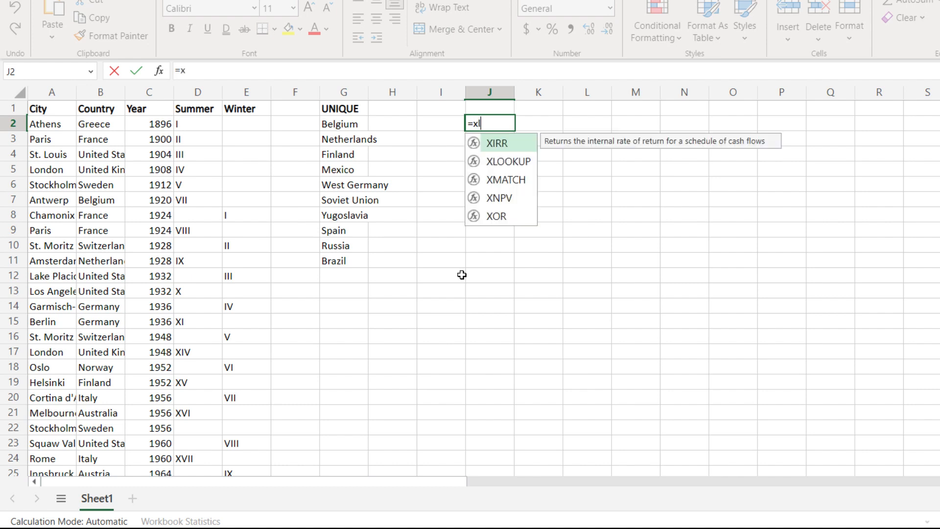
pyautogui.write('l')
pyautogui.press('Tab')
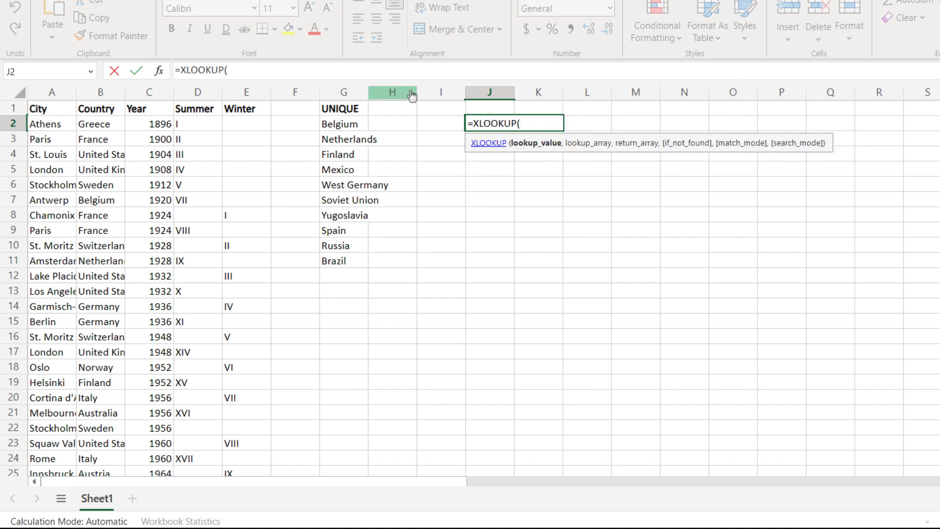
pyautogui.click(327, 125)
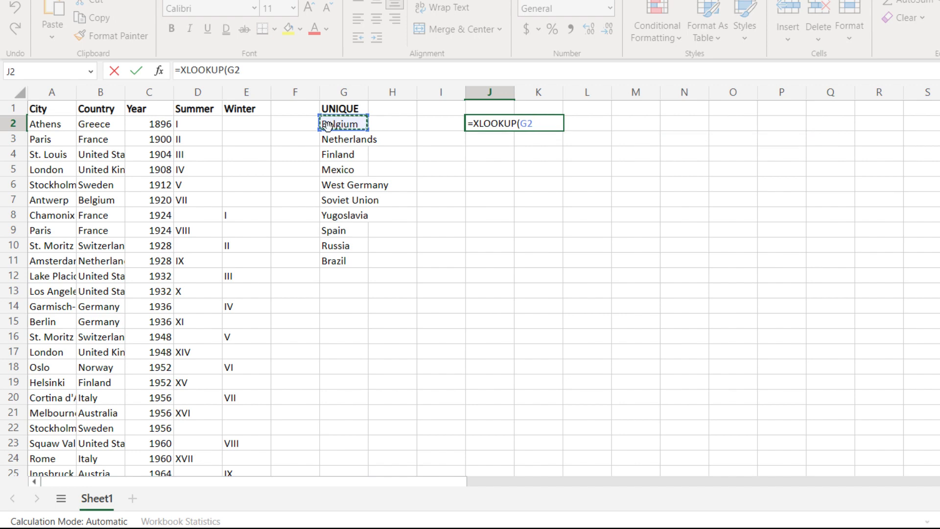
pyautogui.write(',')
pyautogui.click(111, 123)
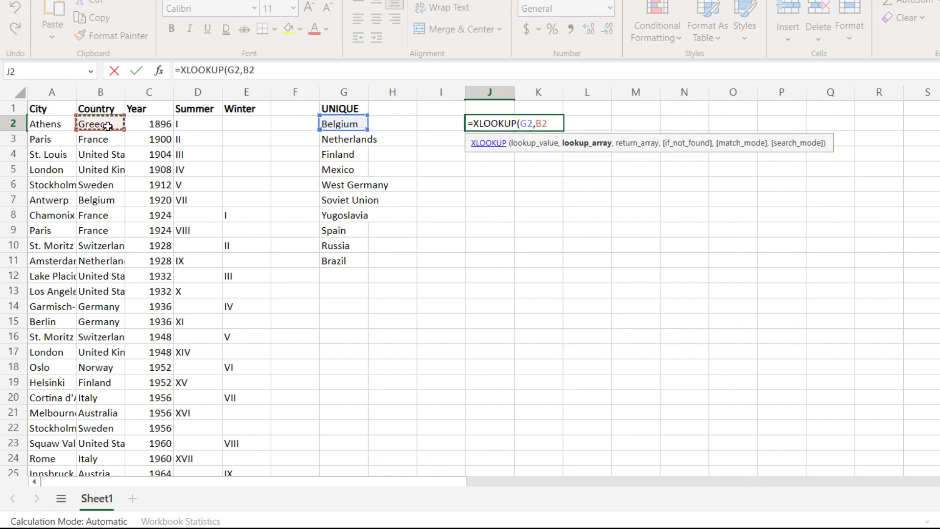
pyautogui.hotkey('ctrl', 'shift', 'Down')
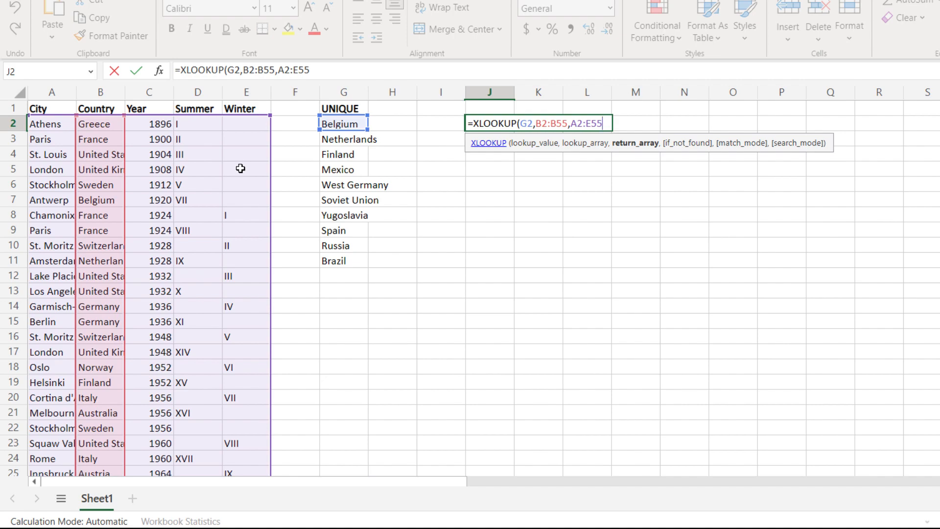
# Step: Wrap the XLOOKUP in J2 in TAKE, leaving the rows argument empty and keeping the first 3 columns
pyautogui.click(181, 71)
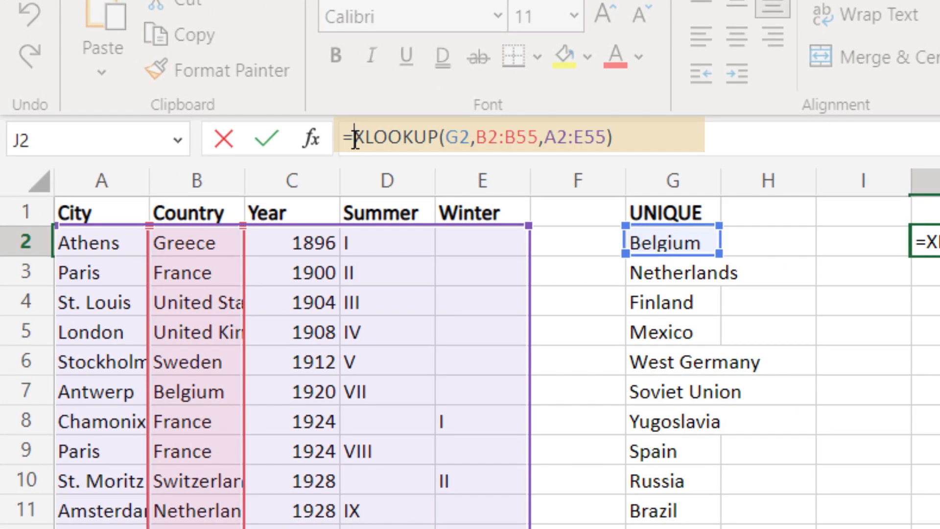
pyautogui.write('take(')
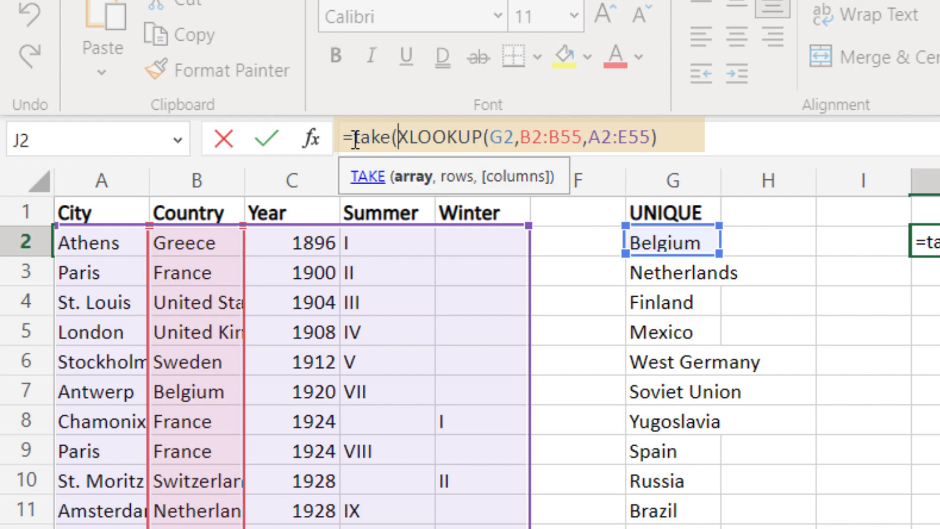
pyautogui.click(677, 138)
pyautogui.write(',')
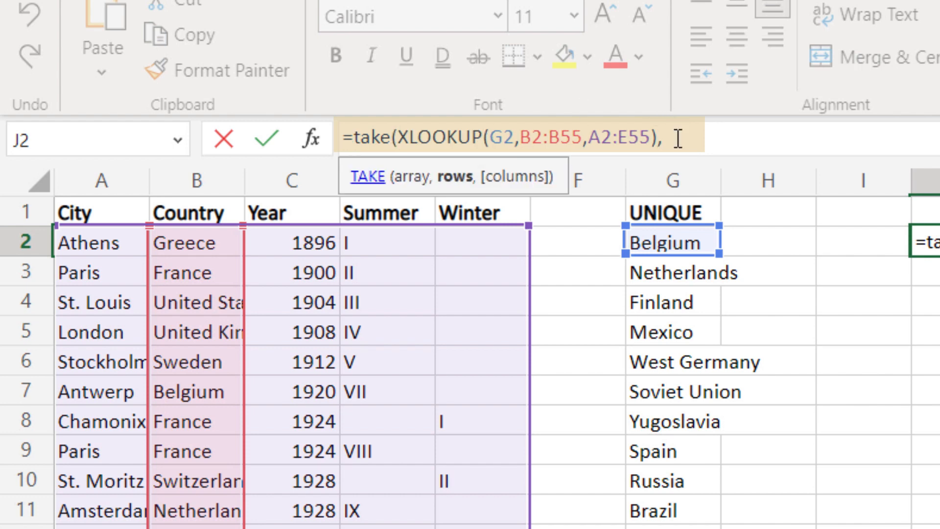
pyautogui.write(',')
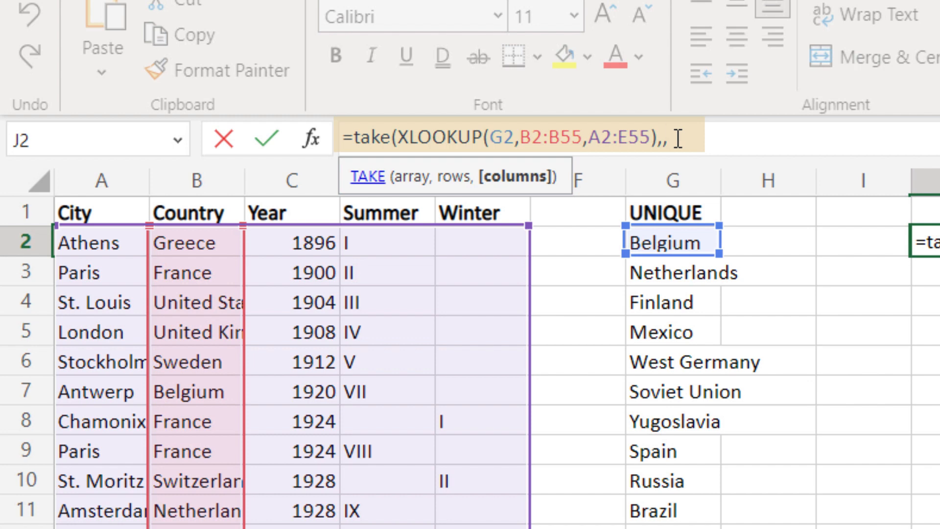
pyautogui.write('3)')
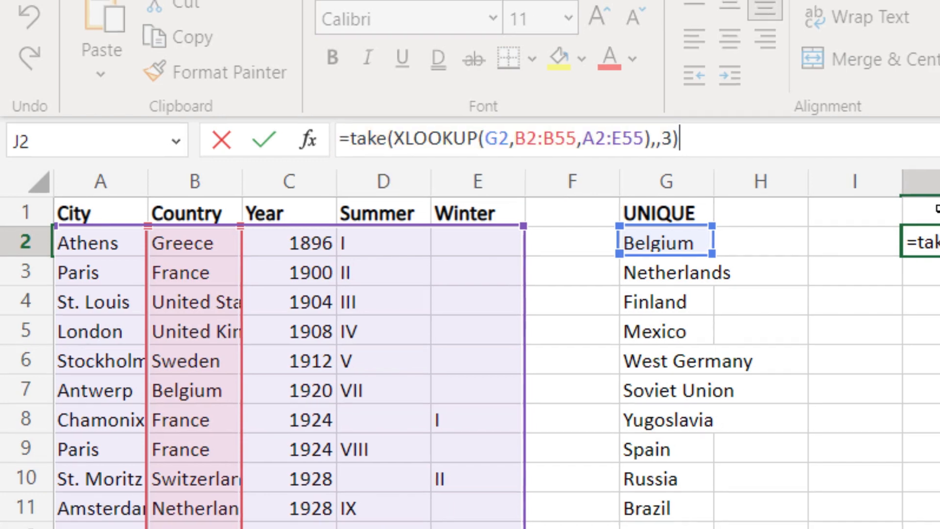
pyautogui.press('Return')
# Step: Fill the TAKE formula from J2 down to J11 and autofit the widths of columns J to L
pyautogui.moveTo(639, 248); pyautogui.dragTo(670, 422)
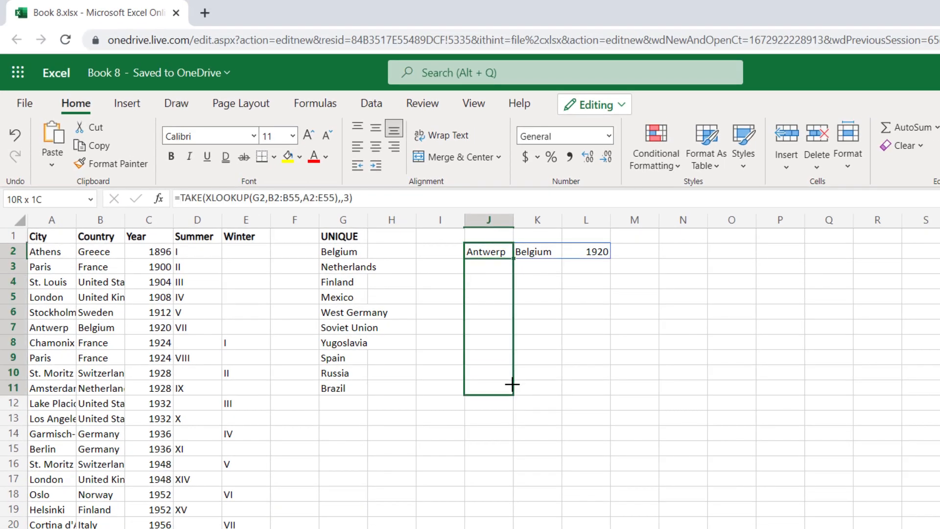
pyautogui.hotkey('ctrl', 'd')
pyautogui.click(484, 252)
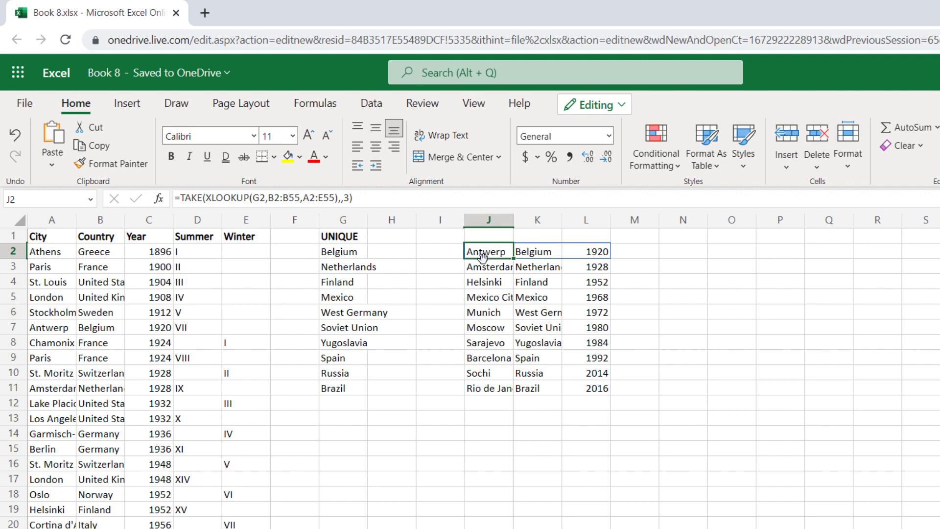
pyautogui.moveTo(488, 220); pyautogui.dragTo(585, 220)
pyautogui.doubleClick(513, 219)
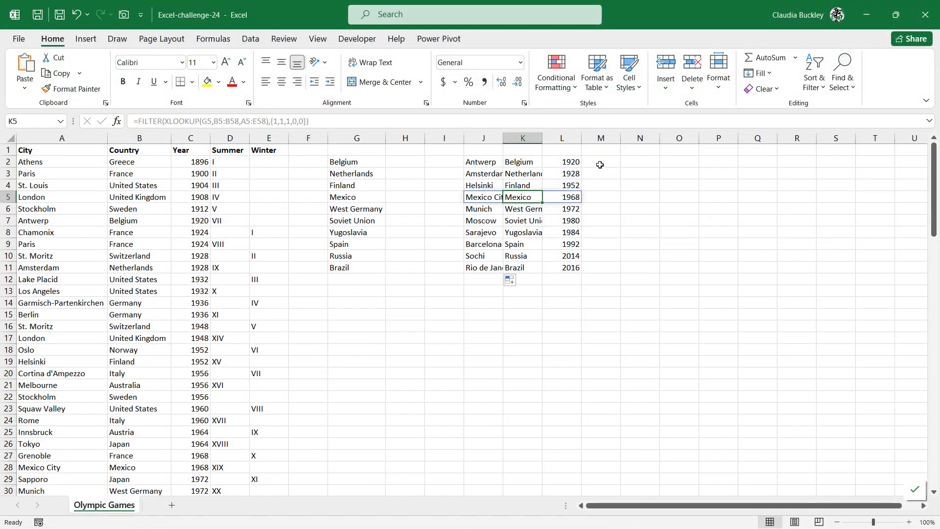
# Step: Start a formula in M2 that nests XLOOKUP inside ISTEXT and IF, with the spilled range G2# as lookup value
pyautogui.moveTo(598, 163); pyautogui.dragTo(601, 267)
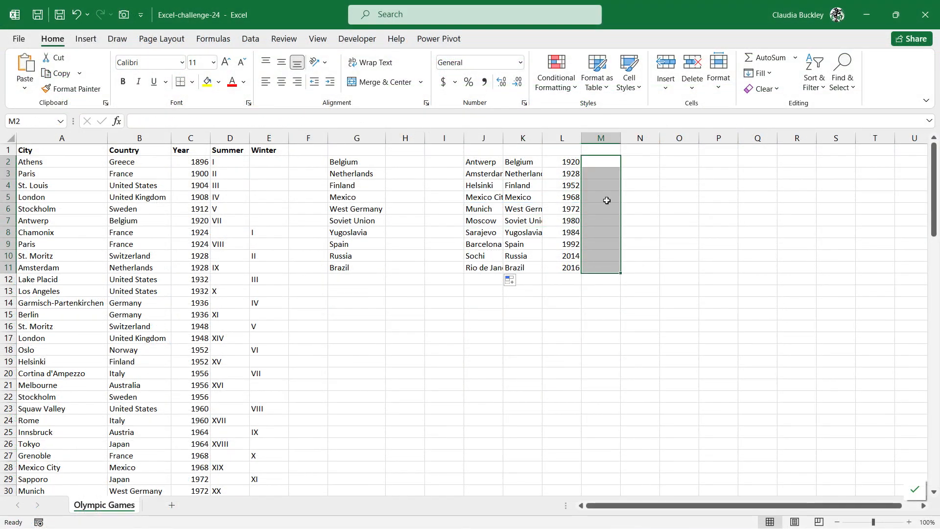
pyautogui.click(609, 163)
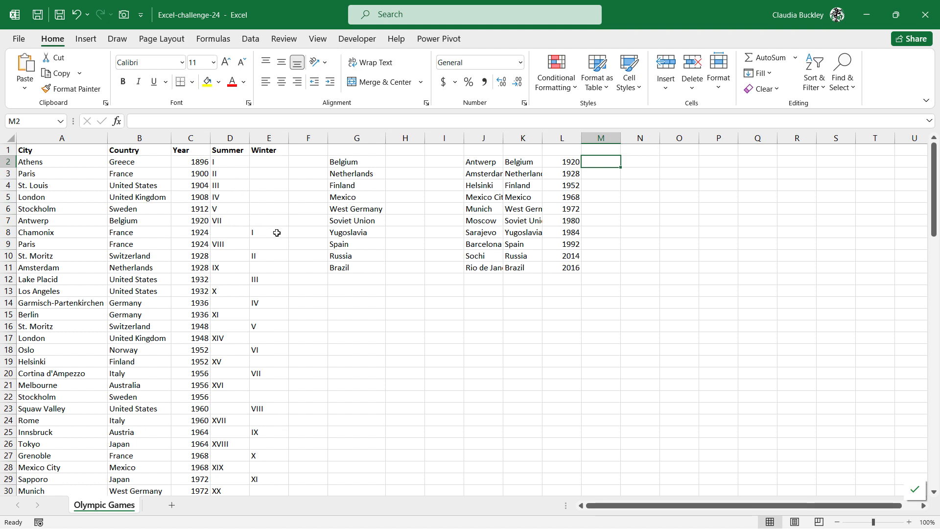
pyautogui.write('=if(ist')
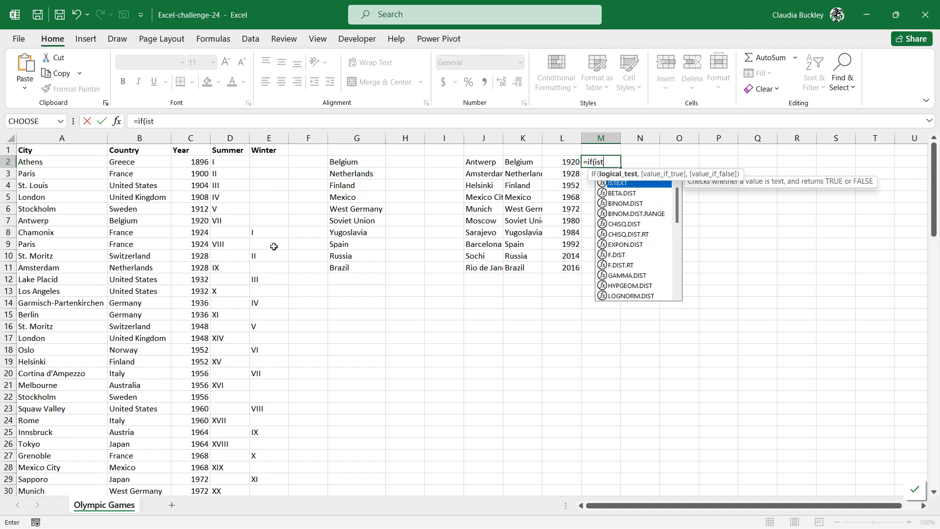
pyautogui.write('ext(')
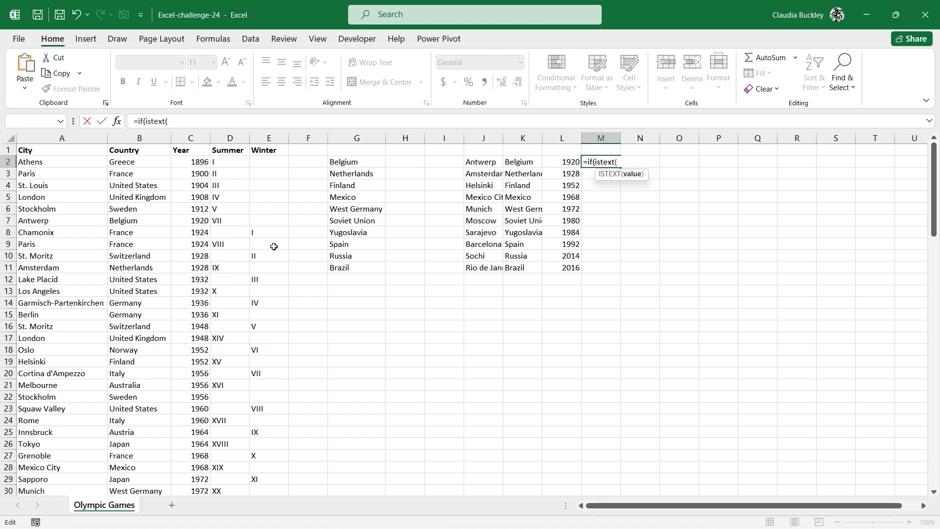
pyautogui.write('xloo')
pyautogui.press('Tab')
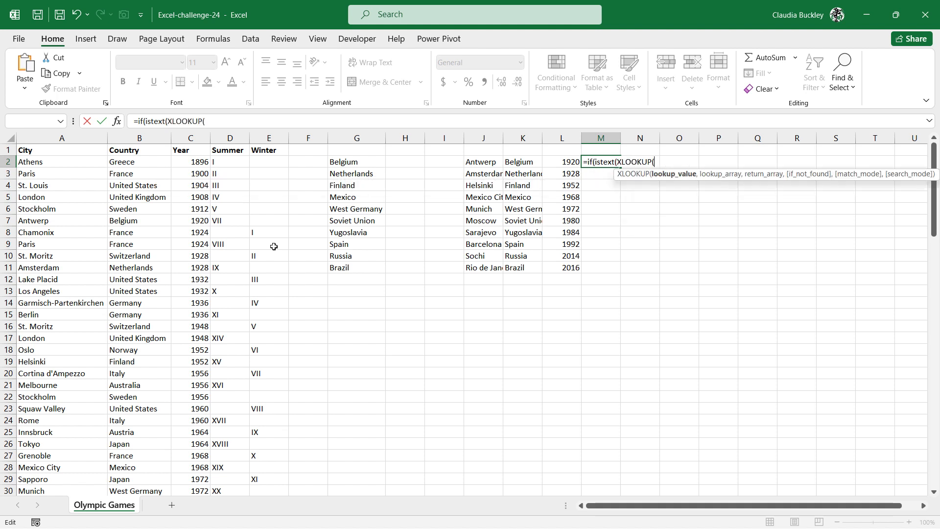
pyautogui.click(357, 162)
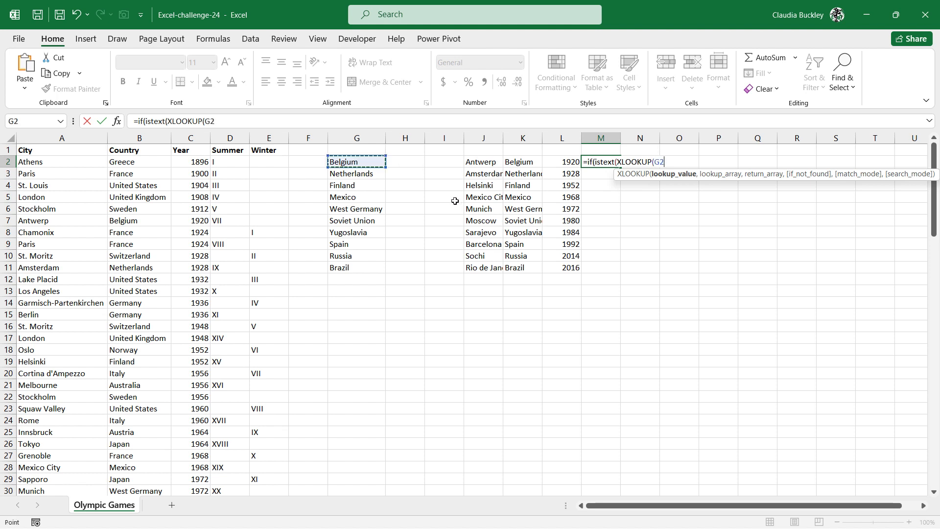
pyautogui.write('#')
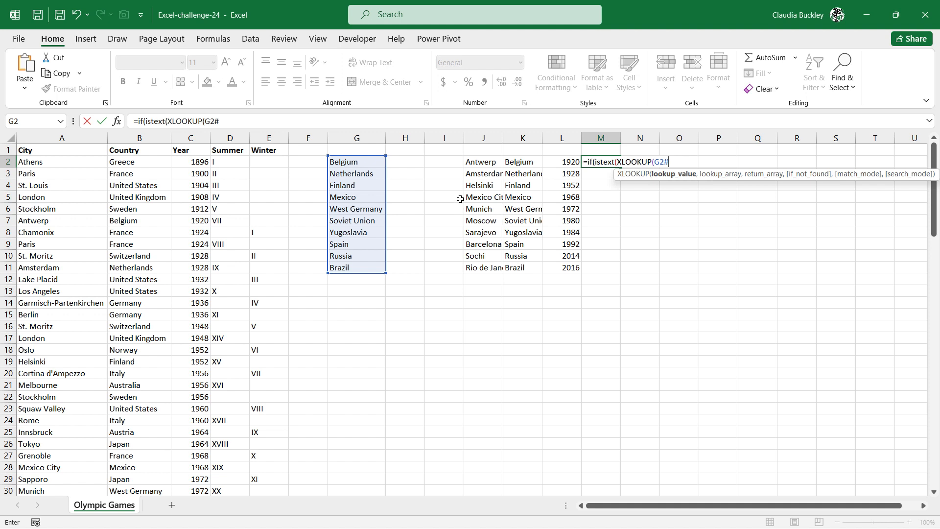
pyautogui.write(',')
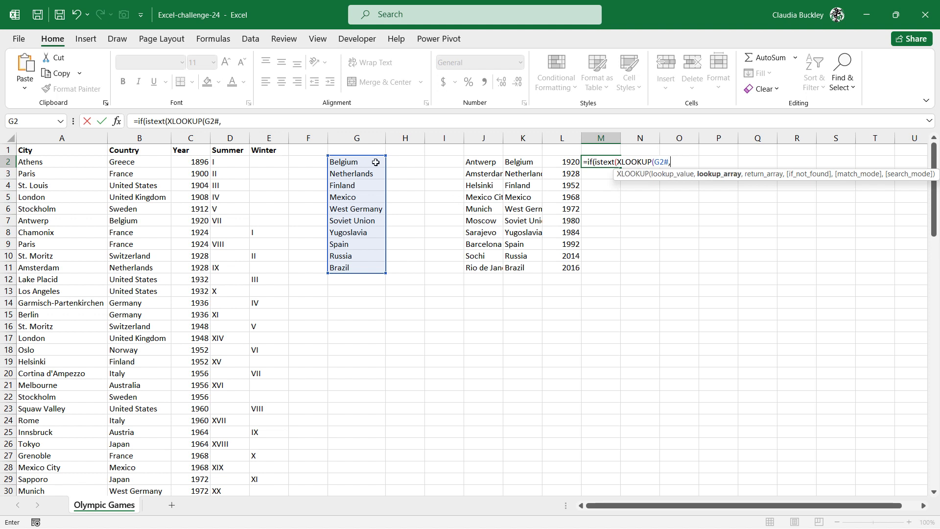
# Step: Set the XLOOKUP's lookup array to B2:B55 and its return array to the Summer column range D2:D55
pyautogui.click(137, 162)
pyautogui.hotkey('ctrl', 'shift', 'Down')
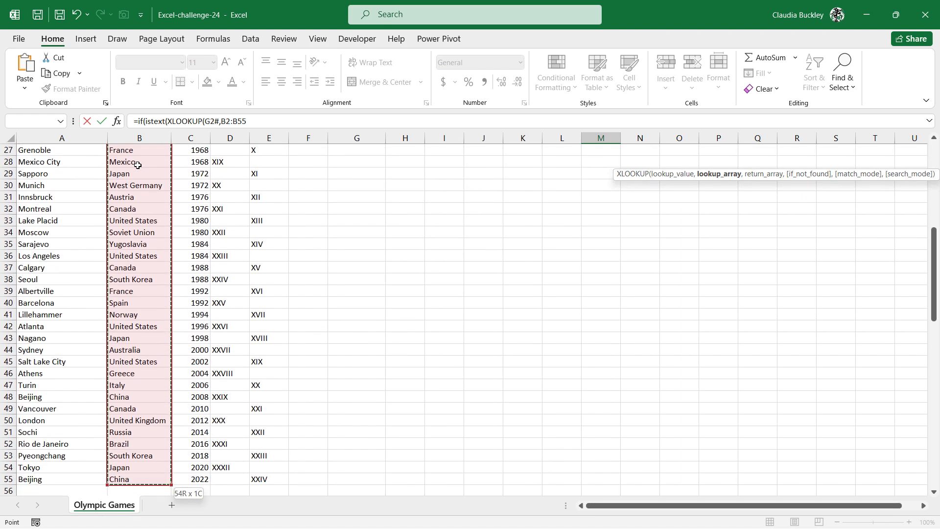
pyautogui.scroll(7, 384, 344)
pyautogui.scroll(2, 384, 344)
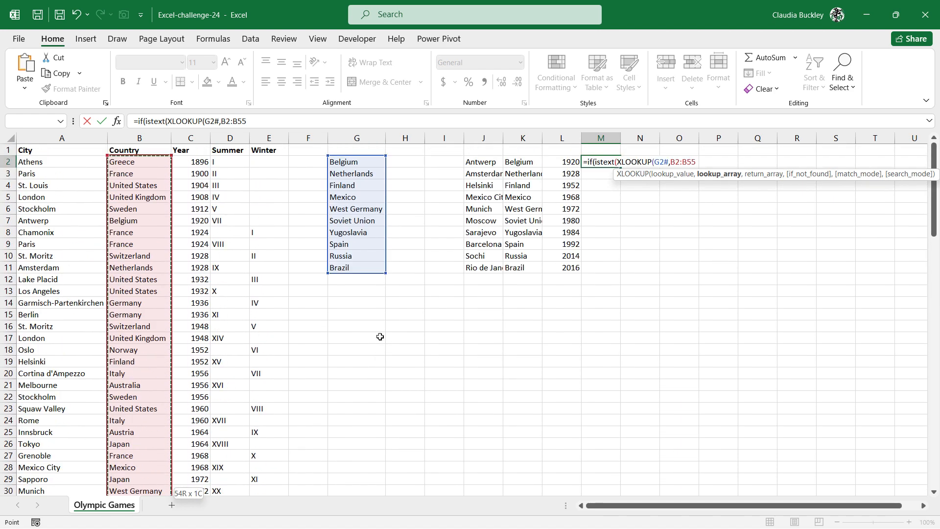
pyautogui.write(',')
pyautogui.click(225, 165)
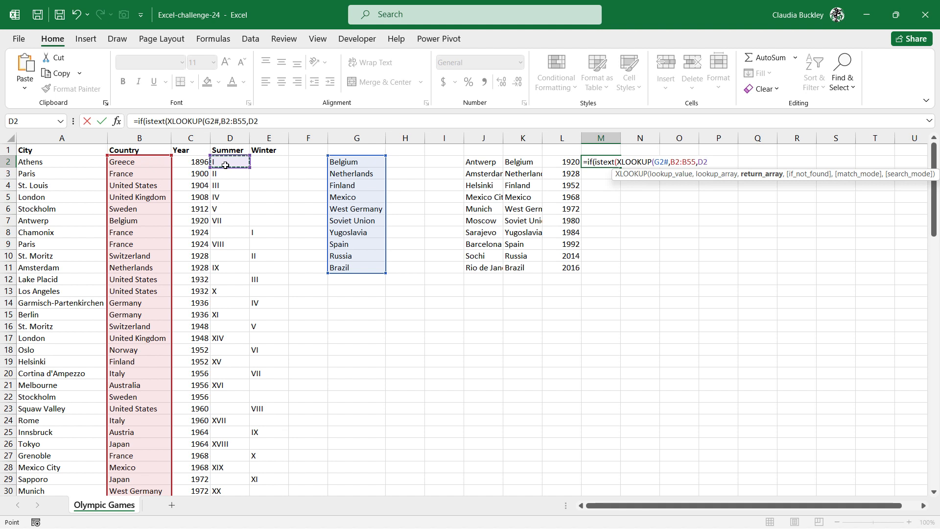
pyautogui.hotkey('ctrl', 'shift', 'Down')
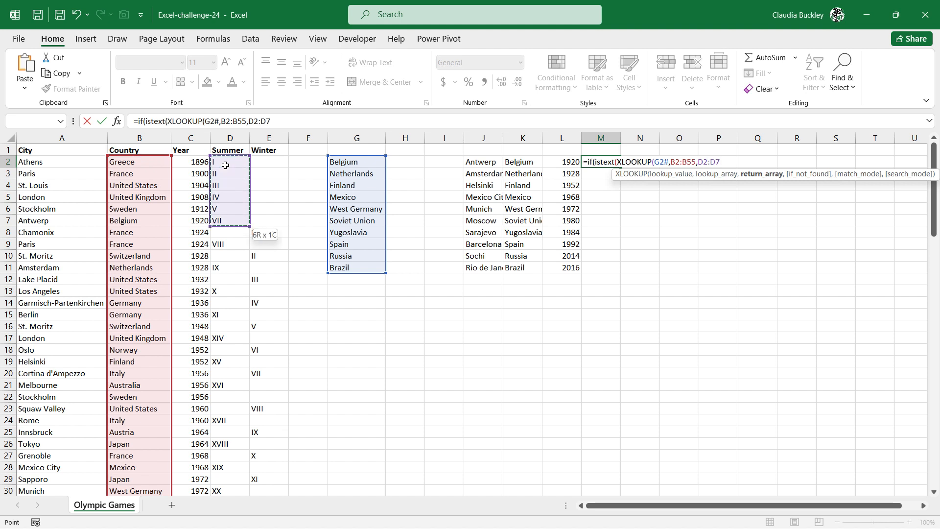
pyautogui.press('BackSpace')
pyautogui.write('55')
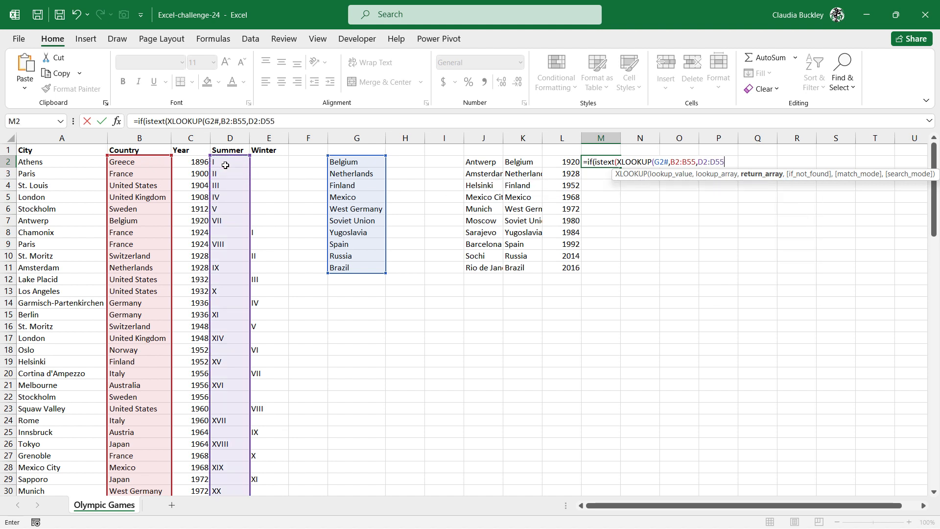
# Step: Complete the IF formula in M2 to return "Summer" when the ISTEXT test is true and "Winter" otherwise
pyautogui.write('))')
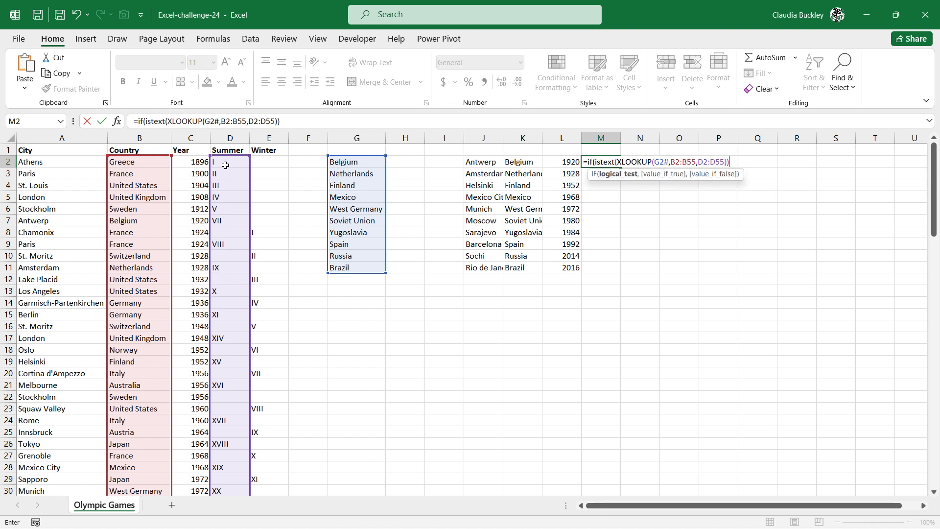
pyautogui.write(',')
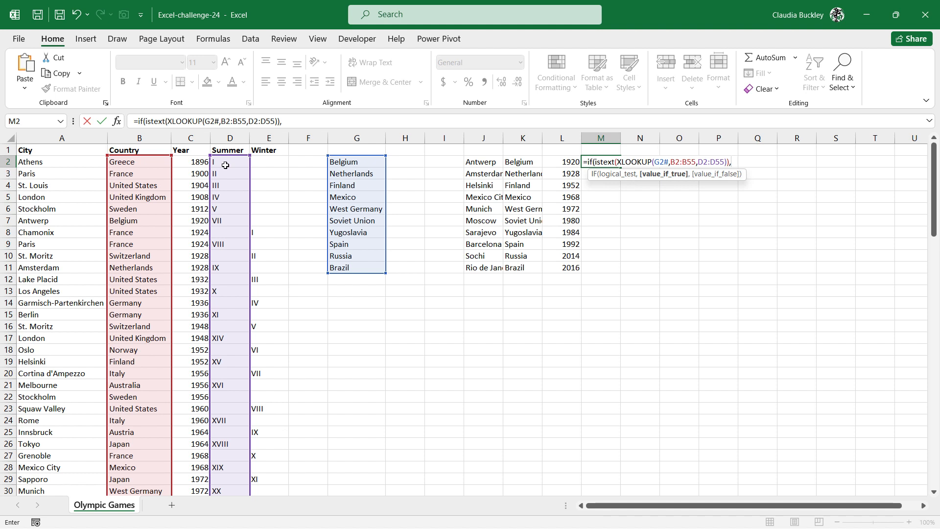
pyautogui.write('"Summer",')
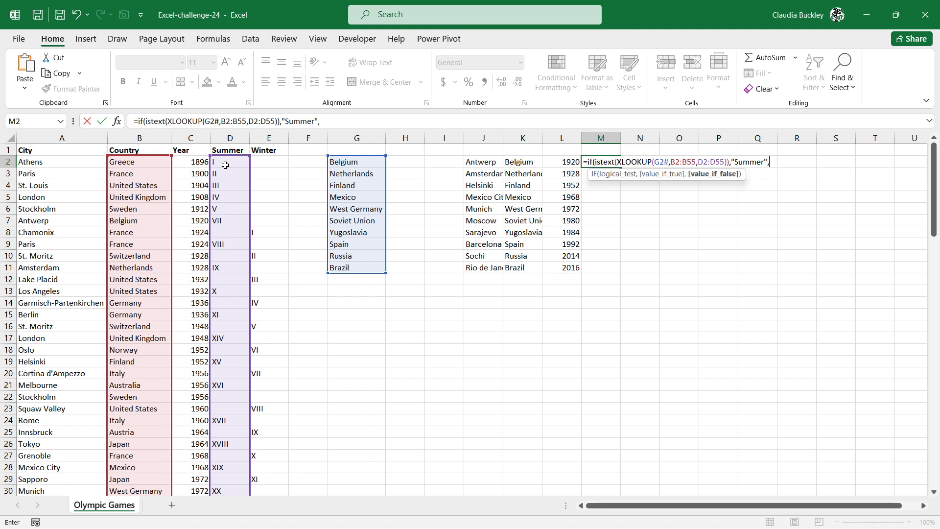
pyautogui.write('"Winter")')
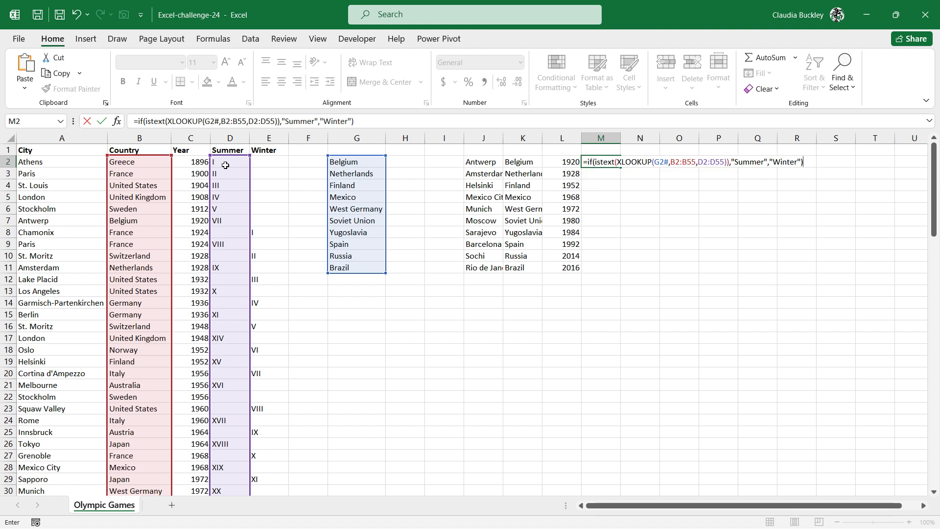
pyautogui.press('Return')
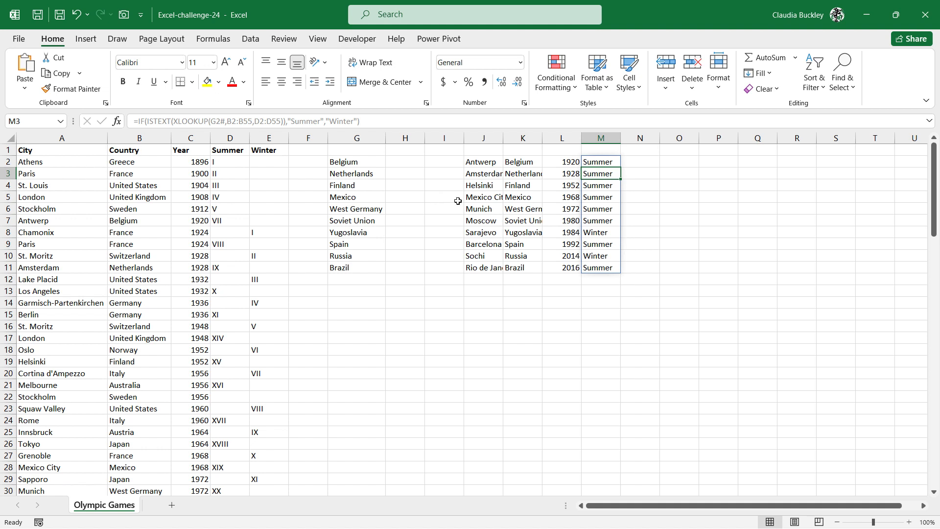